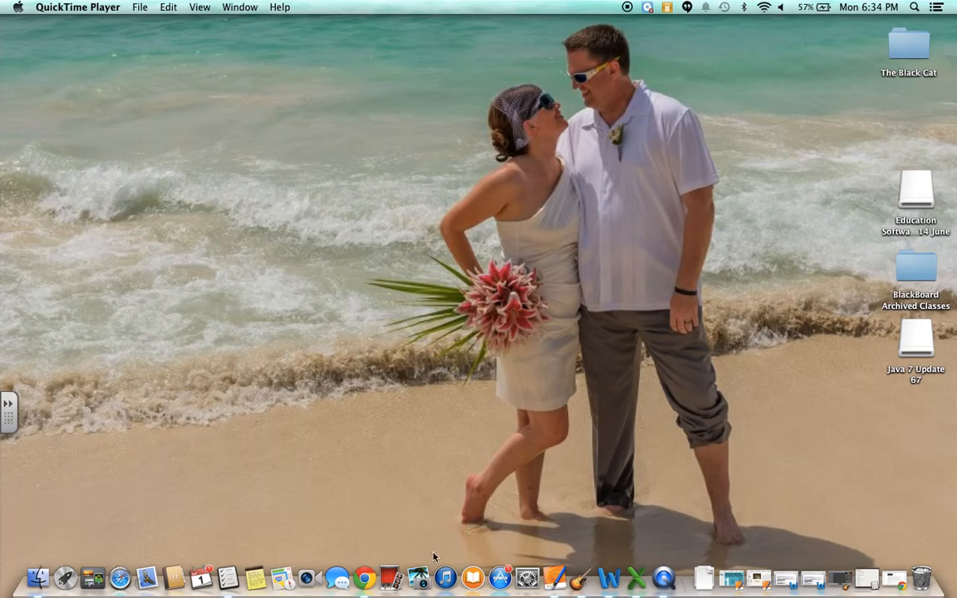
Switch to Gmail in Chrome, close the open "My Assignment" draft and start a new message.
{"action": "left_click", "coordinate": [364, 577]}
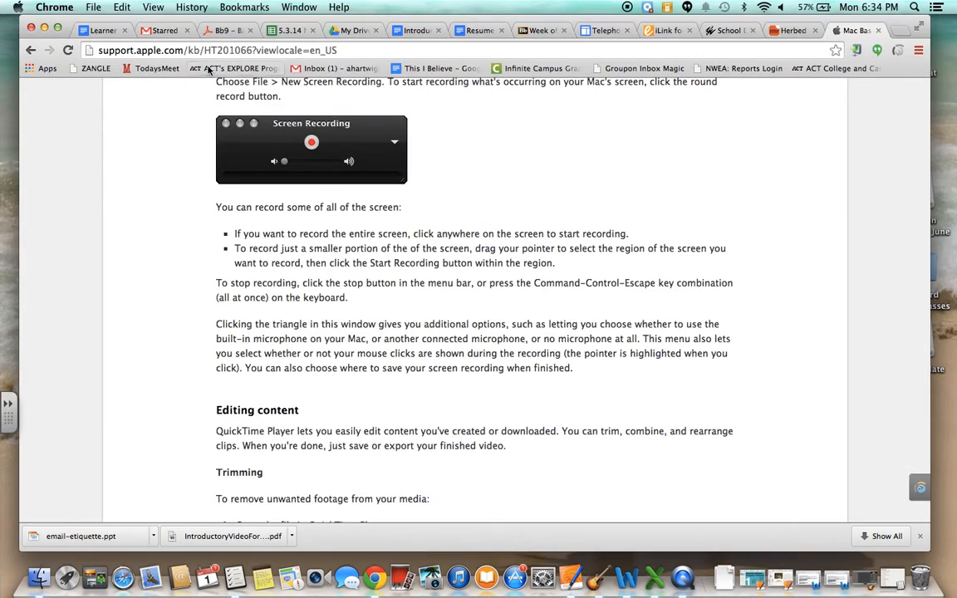
{"action": "left_click", "coordinate": [162, 30]}
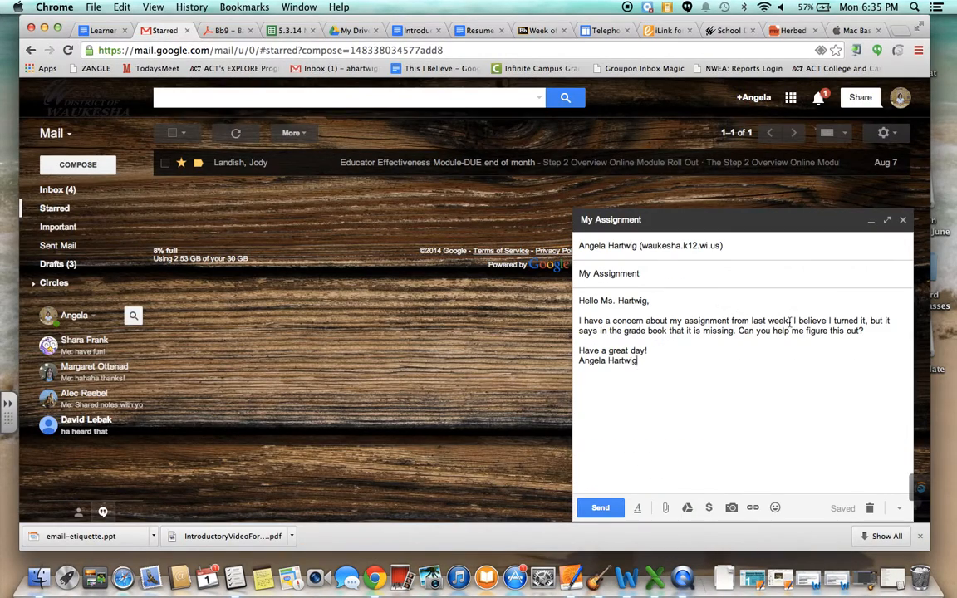
{"action": "left_click", "coordinate": [902, 219]}
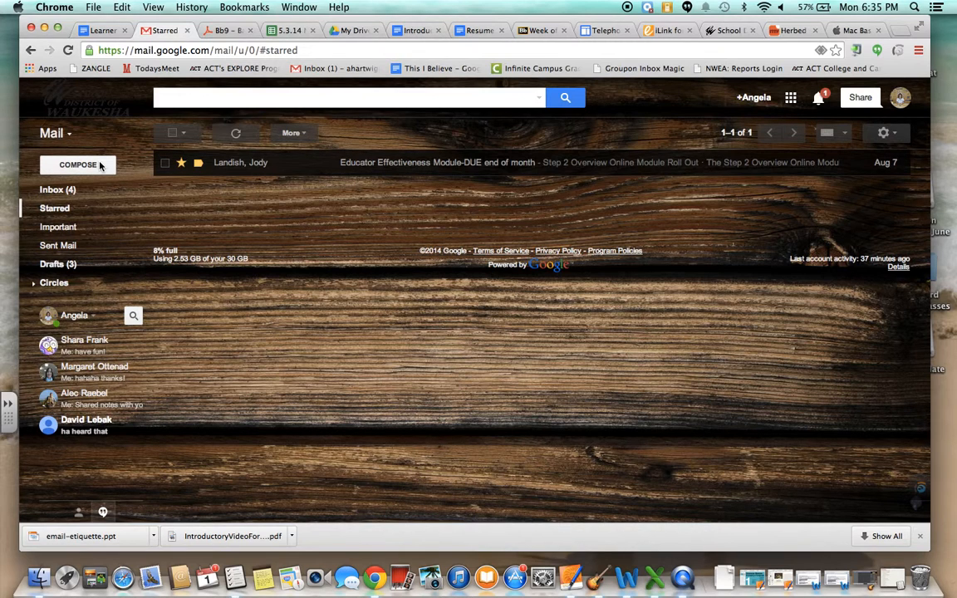
{"action": "left_click", "coordinate": [98, 166]}
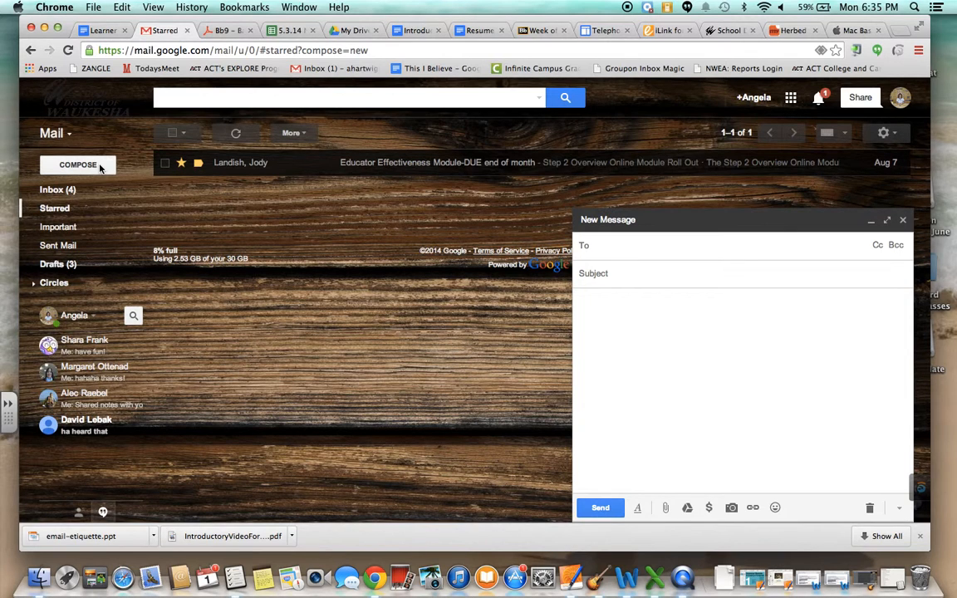
Address the new message to the teacher's school e-mail account and enter the subject "My Assignment".
{"action": "type", "text": "hartwig"}
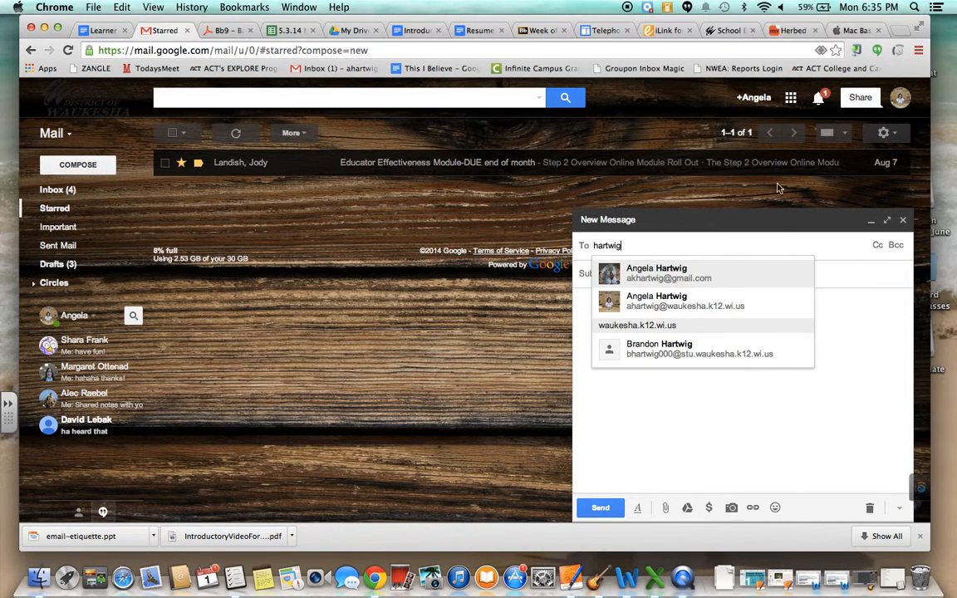
{"action": "left_click", "coordinate": [661, 302]}
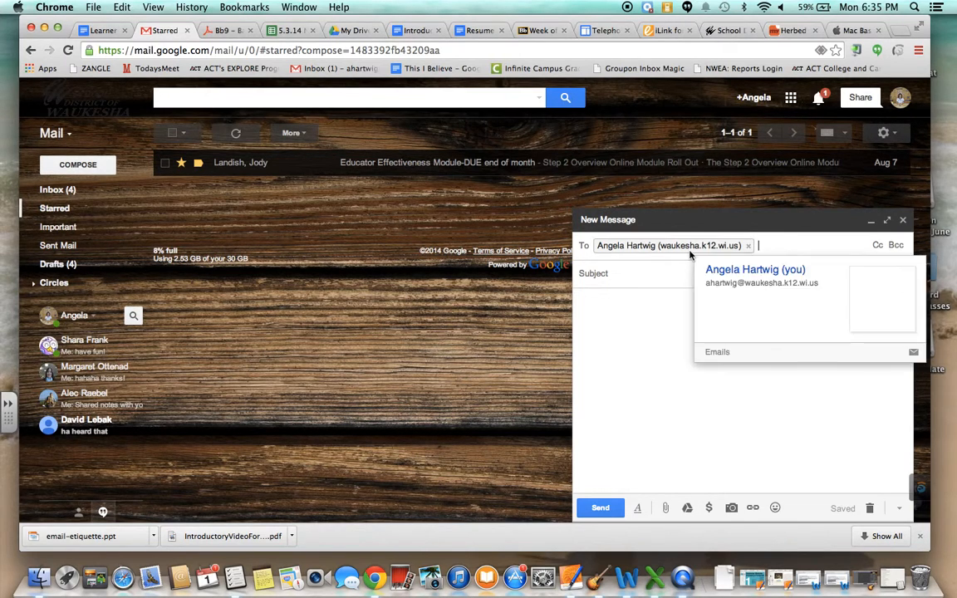
{"action": "mouse_move", "coordinate": [690, 247]}
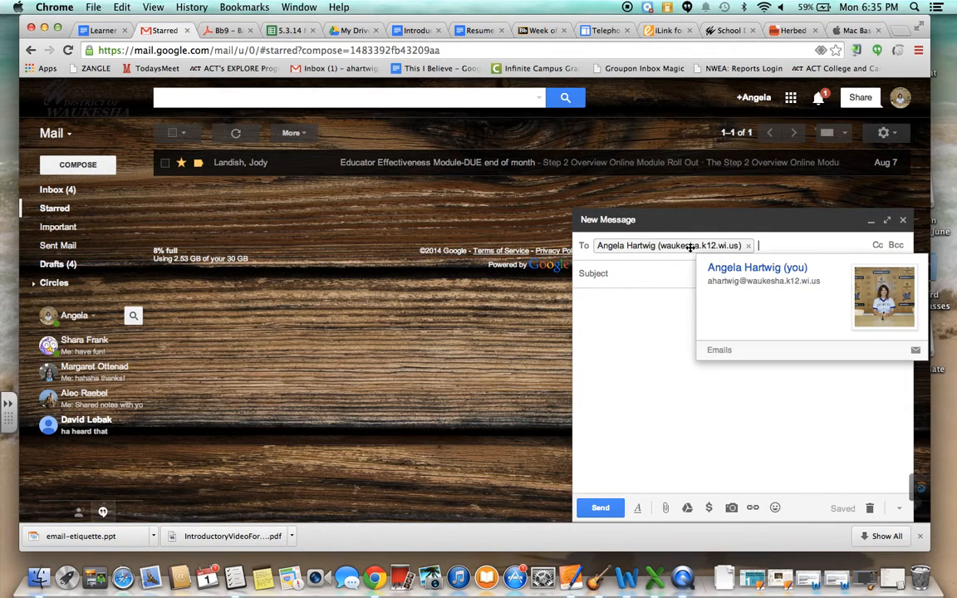
{"action": "left_click", "coordinate": [637, 270]}
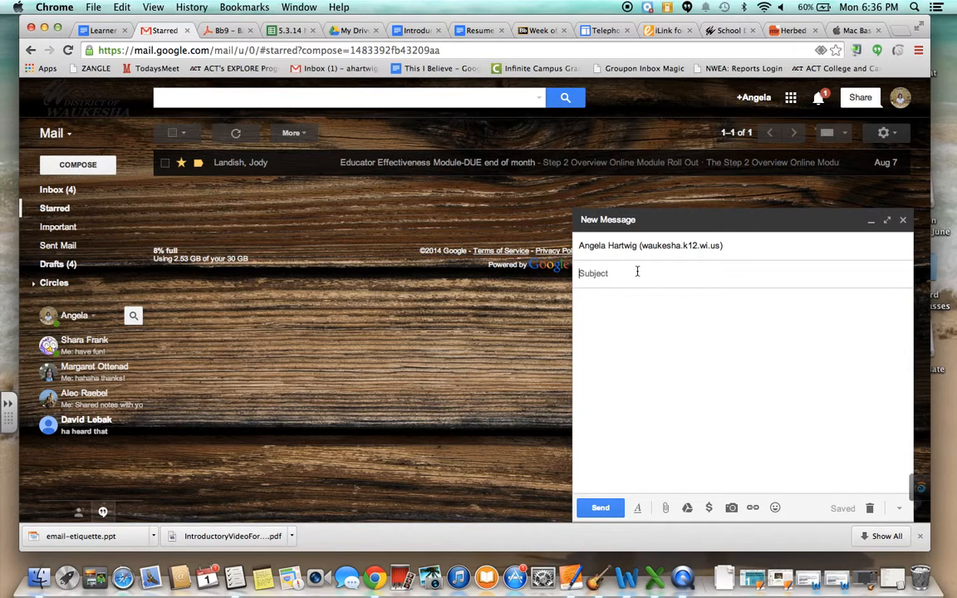
{"action": "type", "text": "My Assignment"}
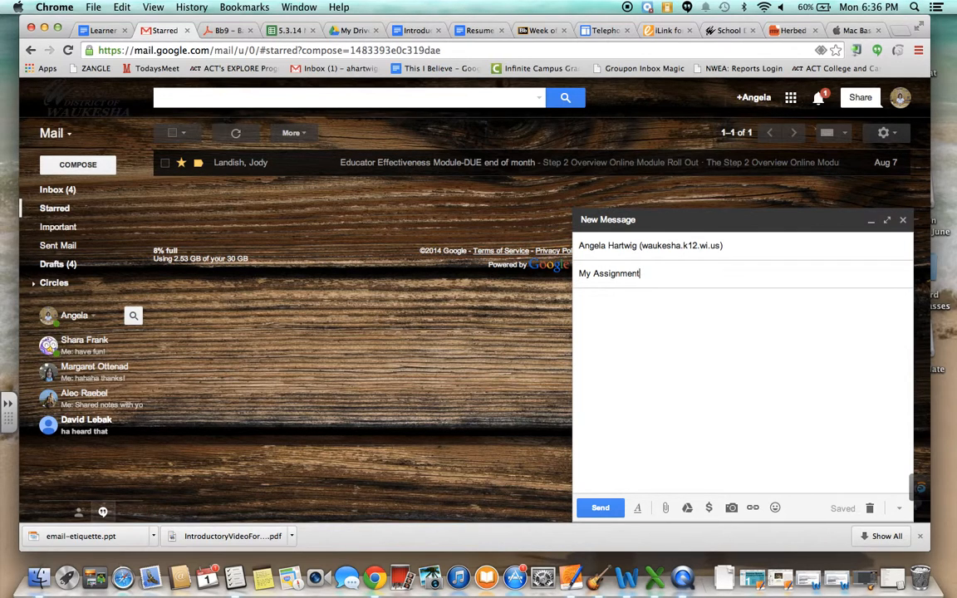
{"action": "key", "text": "Tab"}
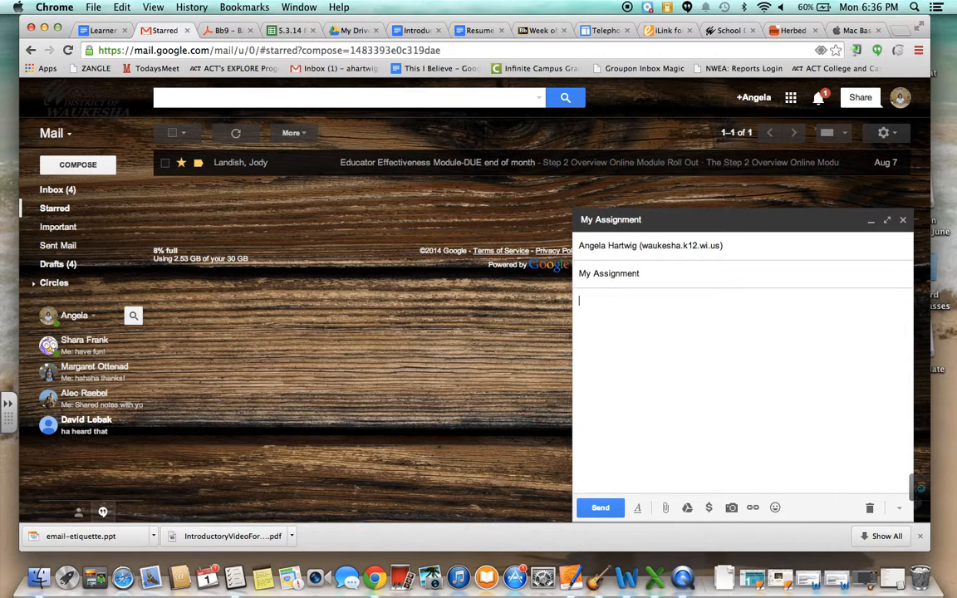
Begin the message body with "Hello Ms.", the teacher's surname and a comma, followed by a blank line.
{"action": "type", "text": "Hello Ms. Hartwing"}
{"action": "key", "text": "BackSpace"}
{"action": "key", "text": "BackSpace"}
{"action": "type", "text": "g"}
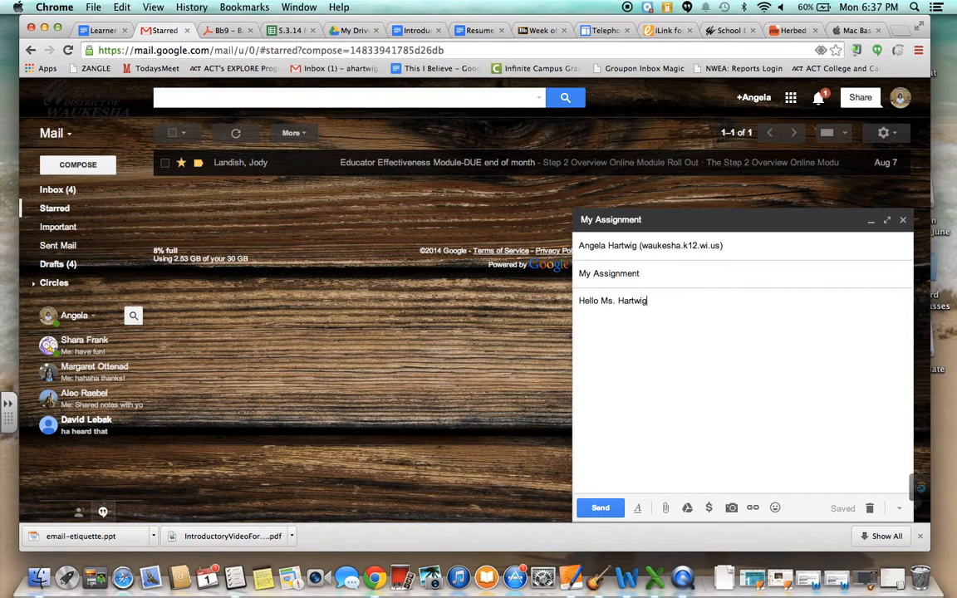
{"action": "type", "text": ","}
{"action": "key", "text": "Return"}
{"action": "key", "text": "Return"}
Write the informal sample "wat up brofam my assignment be gone where it at i turned it in to u i know i did".
{"action": "type", "text": "wat "}
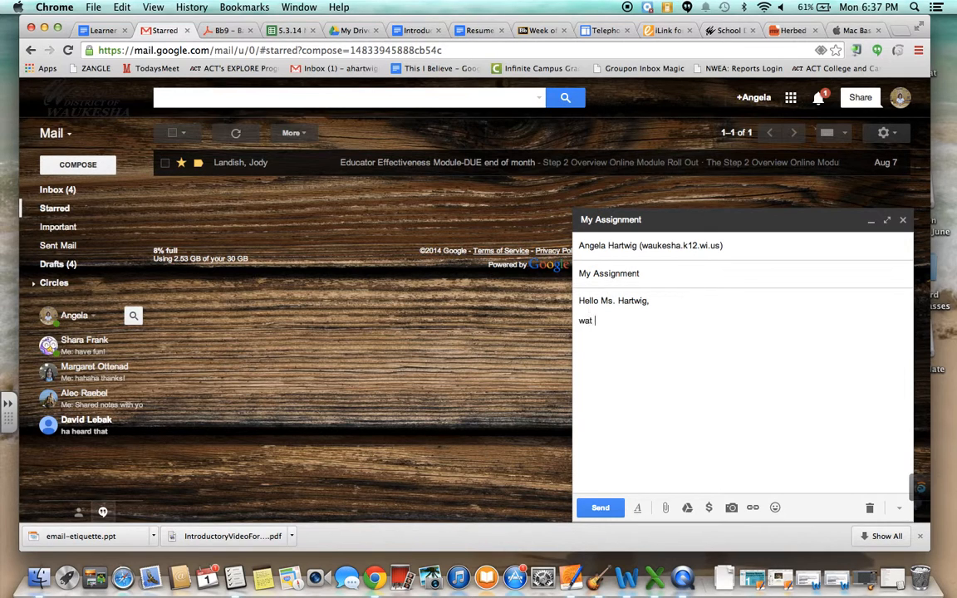
{"action": "type", "text": "up brofam my assignment be gone"}
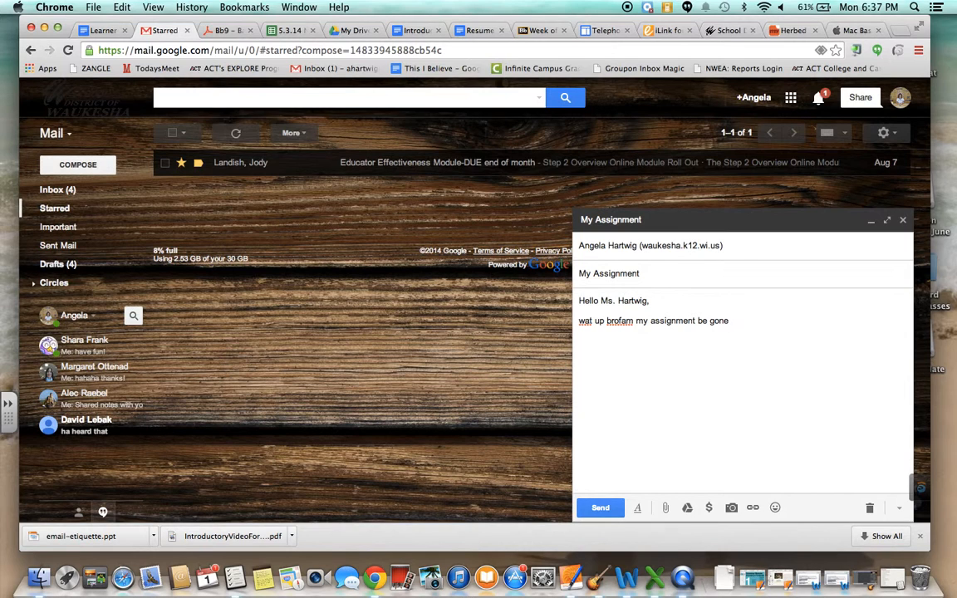
{"action": "type", "text": " where it at i turned it in to u i "}
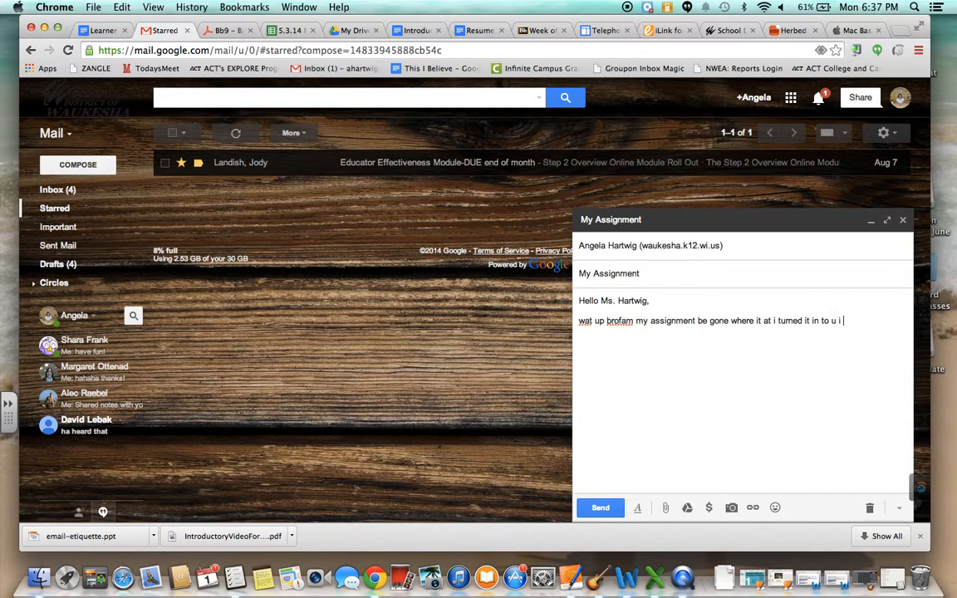
{"action": "type", "text": "know i did"}
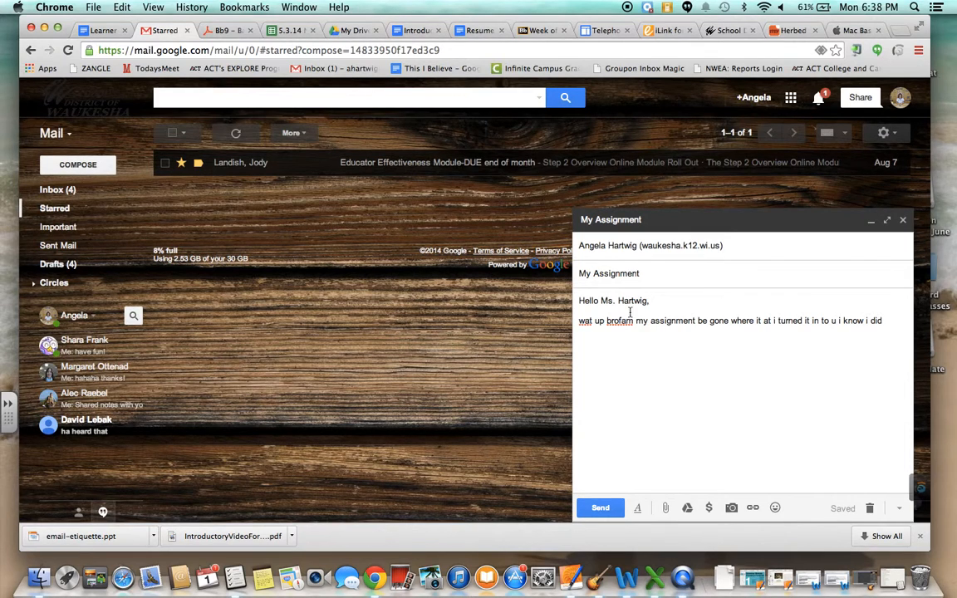
Replace the informal line with "I have a question about my assignment from last week. I am sure I turned it in to you".
{"action": "left_click_drag", "start_coordinate": [895, 319], "coordinate": [575, 320]}
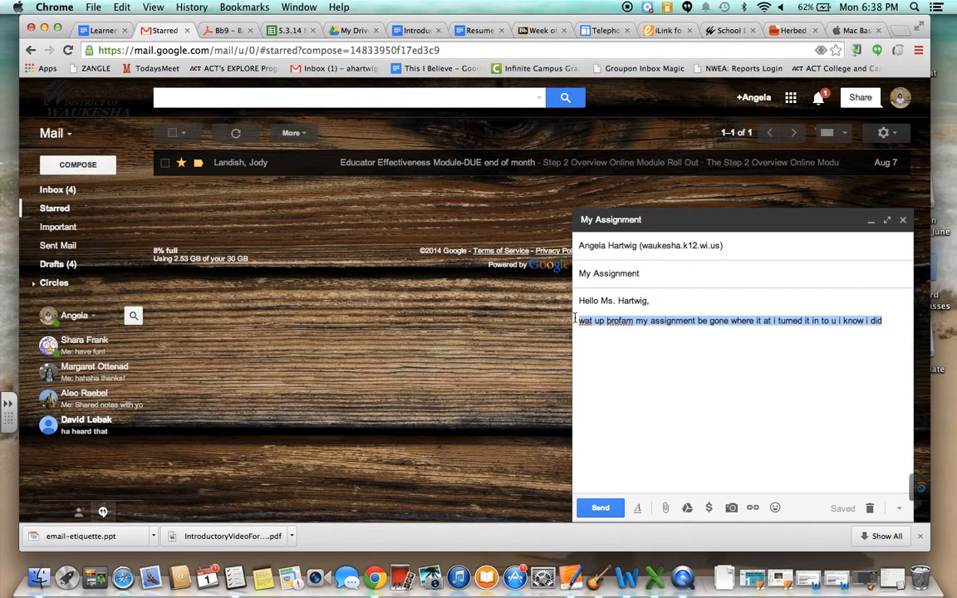
{"action": "type", "text": "I "}
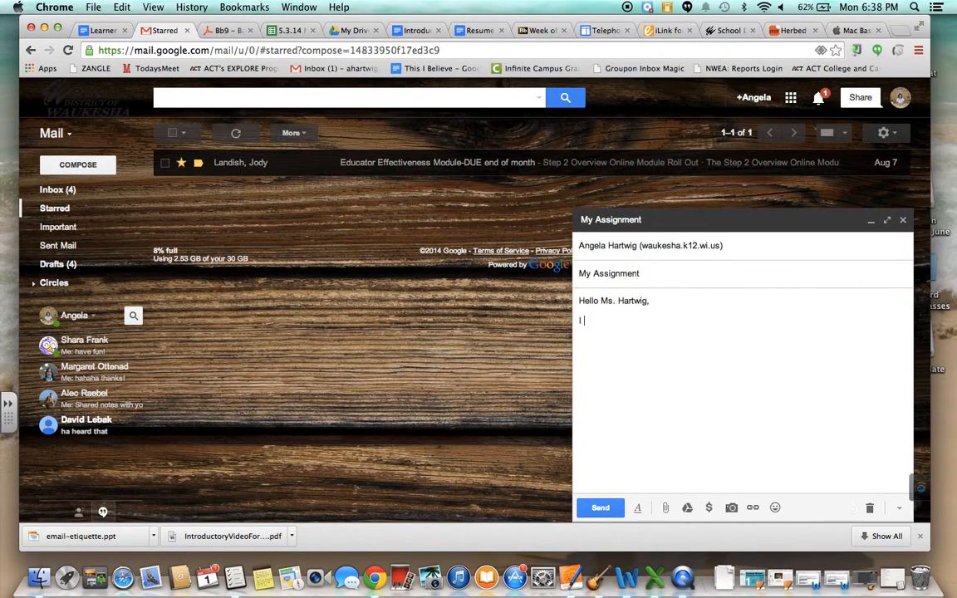
{"action": "type", "text": "have a question about my "}
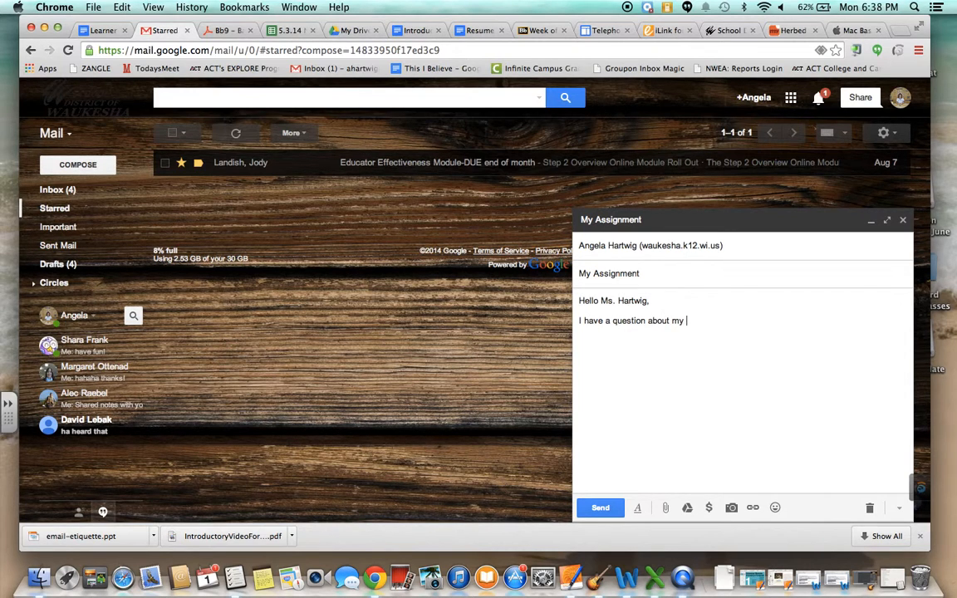
{"action": "type", "text": "assignment from last week. I "}
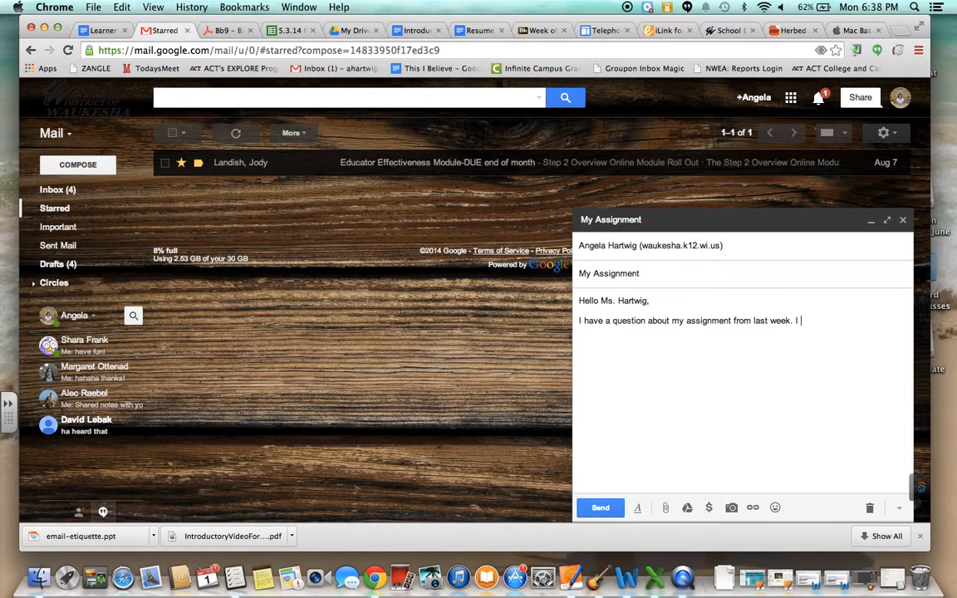
{"action": "type", "text": "am sure I turned it in to you"}
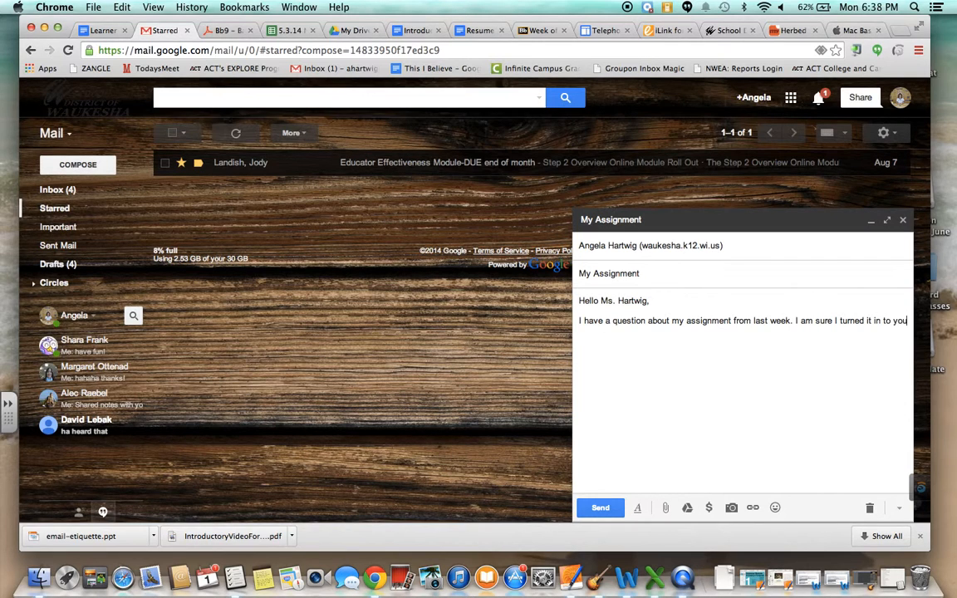
Continue the paragraph with ", but it says that it's issing in the gradbook. Can you help me out with this?".
{"action": "type", "text": ", but it says that it's issing"}
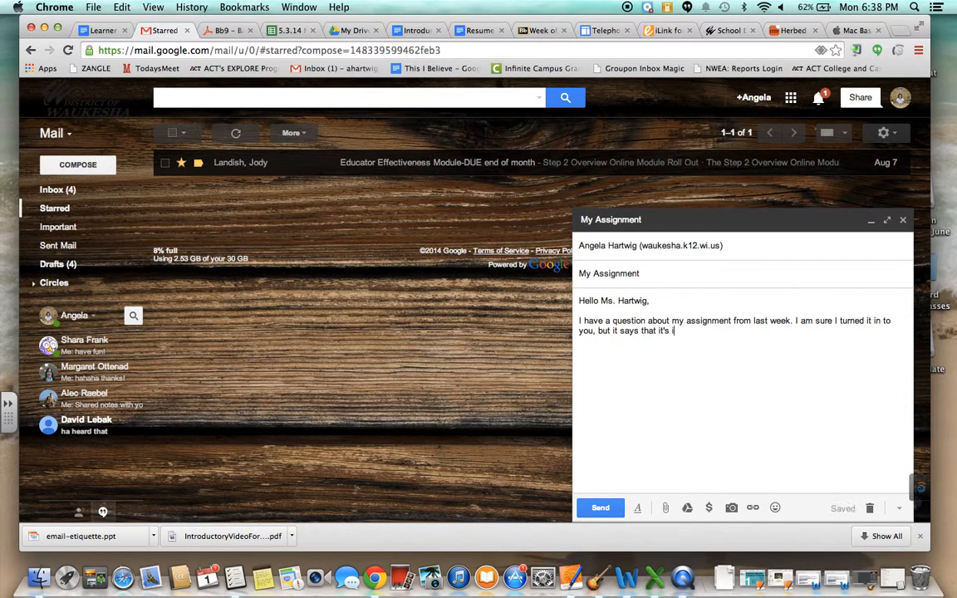
{"action": "key", "text": "BackSpace"}
{"action": "key", "text": "BackSpace"}
{"action": "type", "text": "g in the gradbook. "}
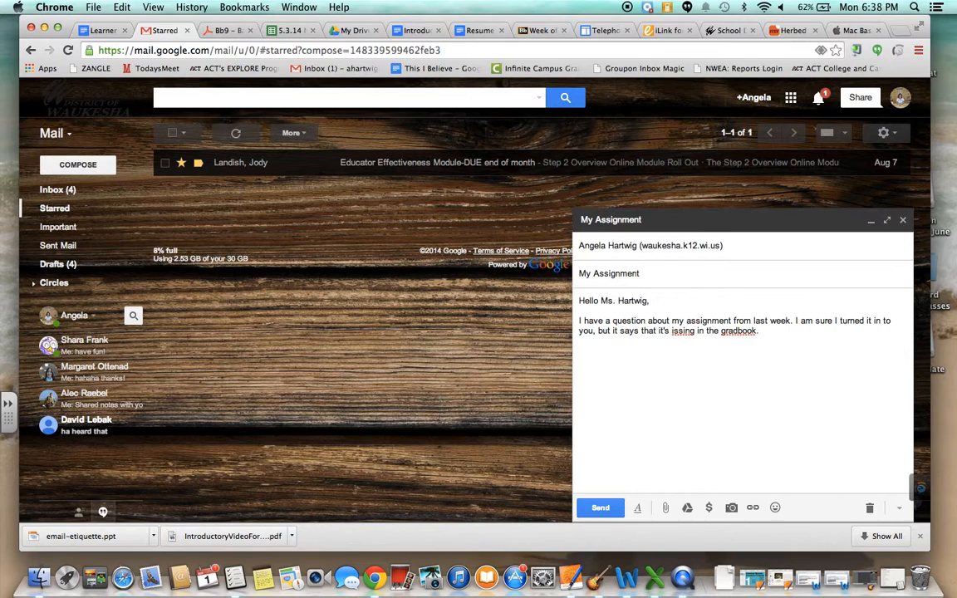
{"action": "type", "text": "Can you help me wi"}
{"action": "key", "text": "BackSpace"}
{"action": "key", "text": "BackSpace"}
{"action": "type", "text": "out with this?"}
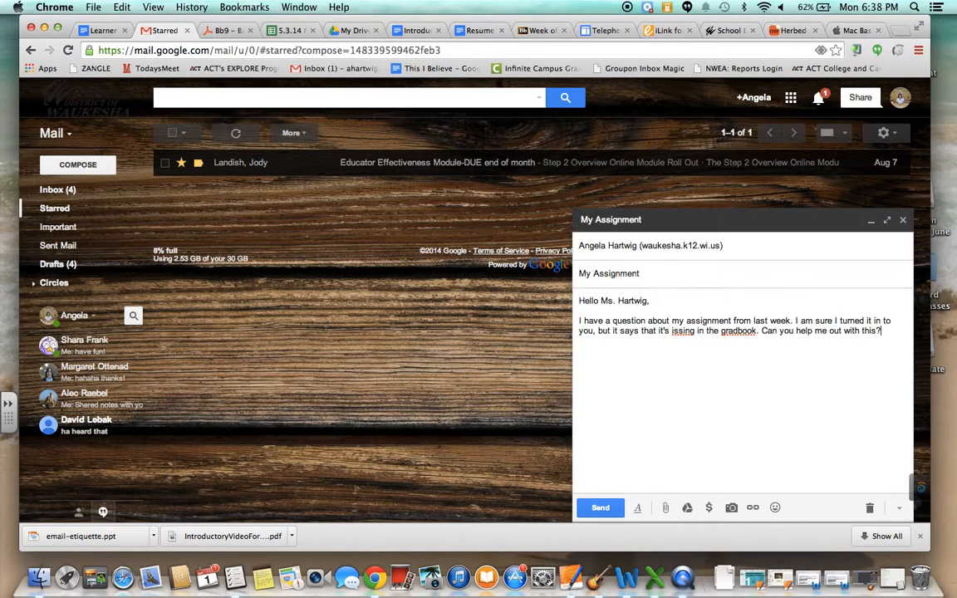
Close the message with "Have a great day!" below a blank line and sign it with the sender's full name.
{"action": "key", "text": "Return"}
{"action": "key", "text": "Return"}
{"action": "type", "text": "Have agreat"}
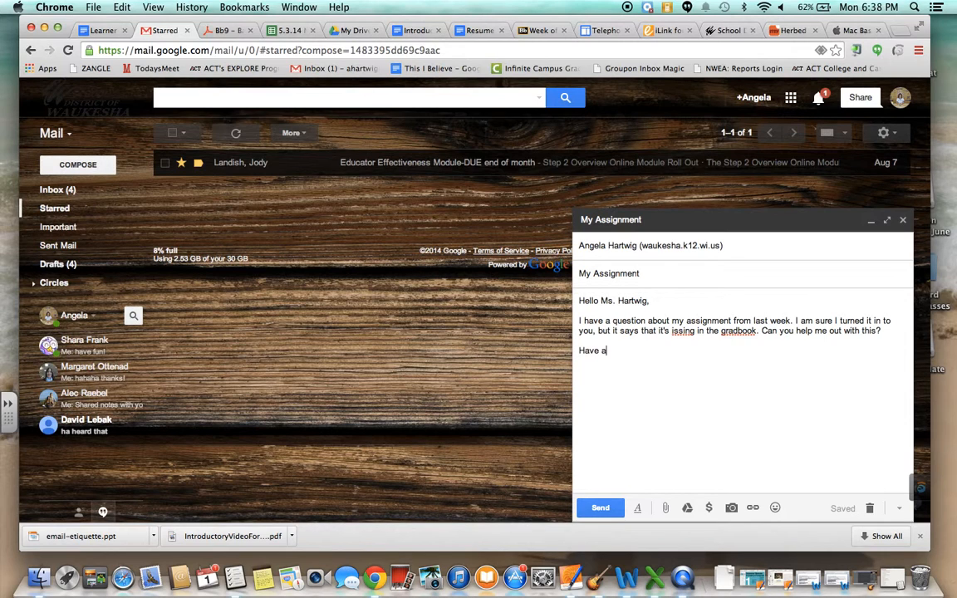
{"action": "key", "text": "BackSpace"}
{"action": "key", "text": "BackSpace"}
{"action": "key", "text": "BackSpace"}
{"action": "key", "text": "BackSpace"}
{"action": "key", "text": "BackSpace"}
{"action": "type", "text": "great day!"}
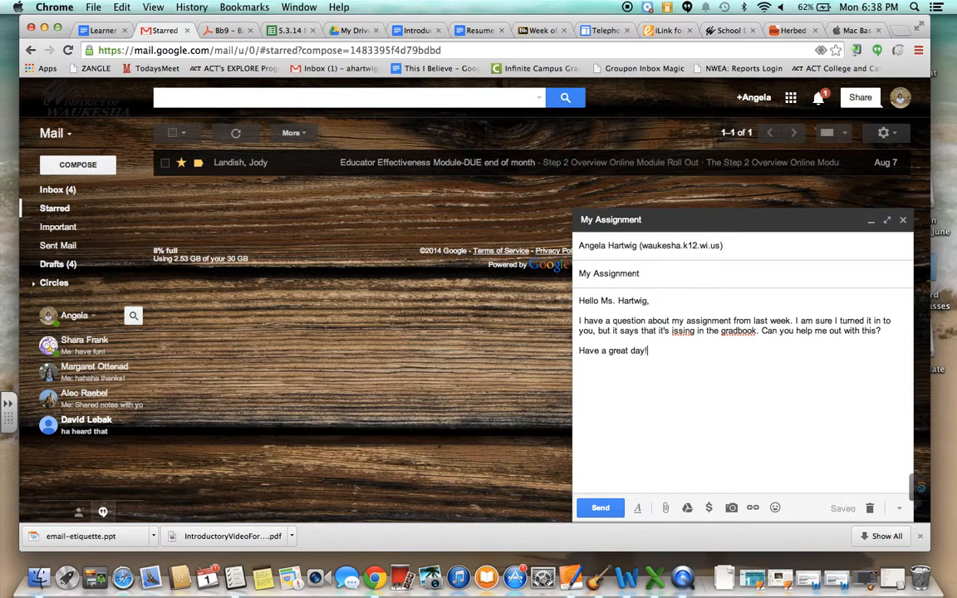
{"action": "key", "text": "Return"}
{"action": "type", "text": "Angela Hartwig"}
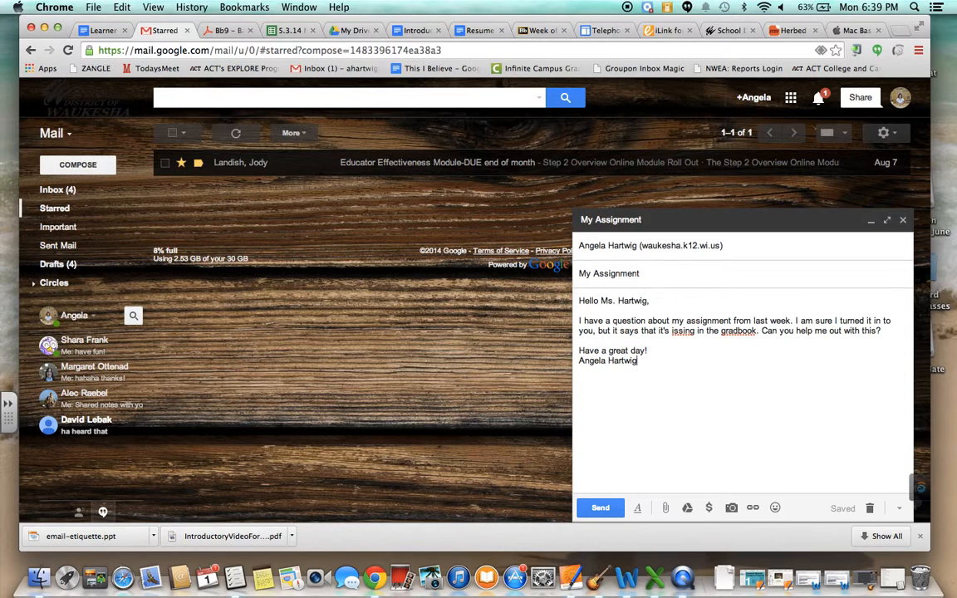
Correct the misspelled word "gradbook" in the message body to "gradebook".
{"action": "left_click", "coordinate": [683, 332]}
{"action": "left_click", "coordinate": [736, 331]}
{"action": "type", "text": "e"}
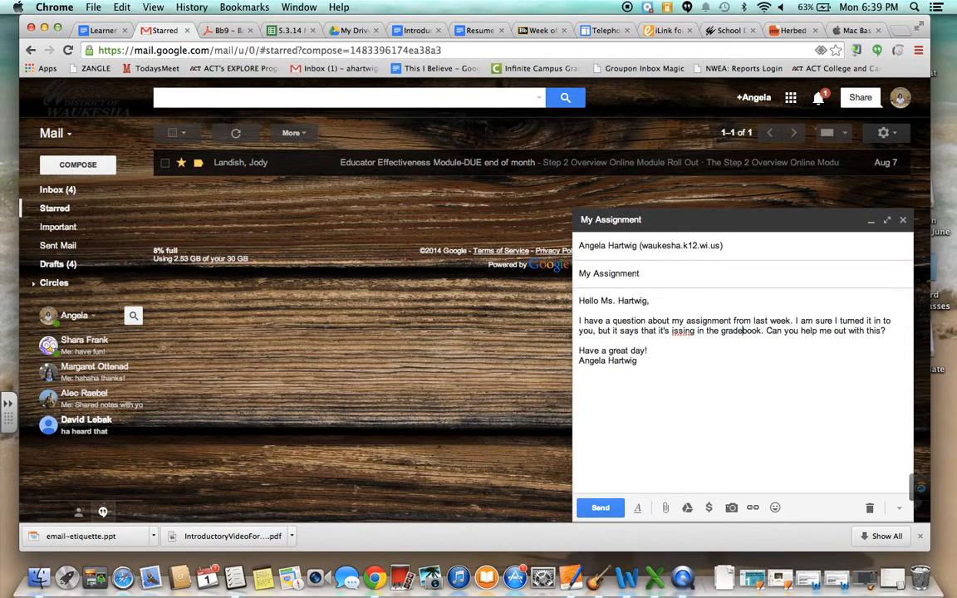
Try splitting "gradebook" into two words and rejoin it as one word.
{"action": "left_click", "coordinate": [800, 330]}
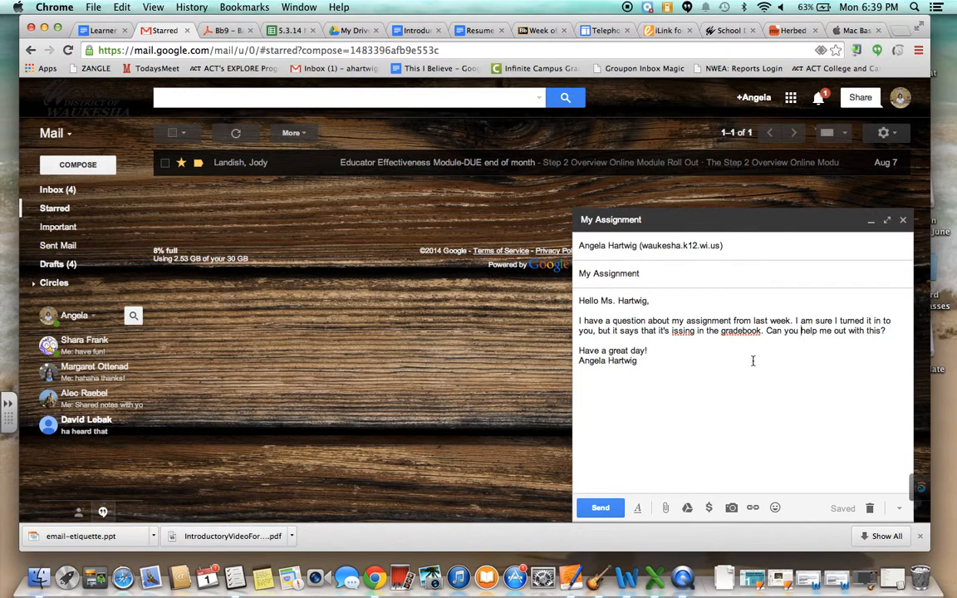
{"action": "left_click", "coordinate": [741, 330]}
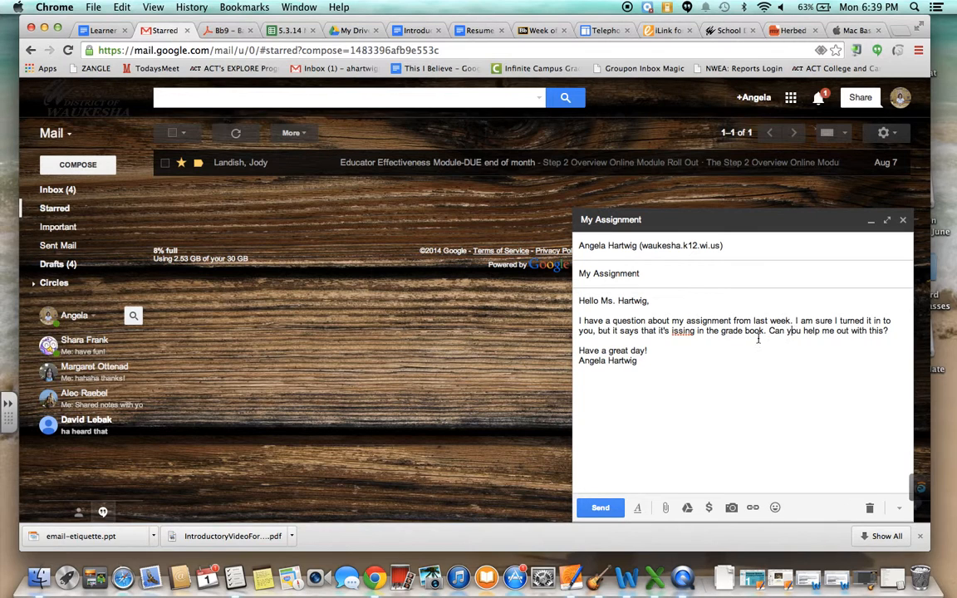
{"action": "key", "text": "BackSpace"}
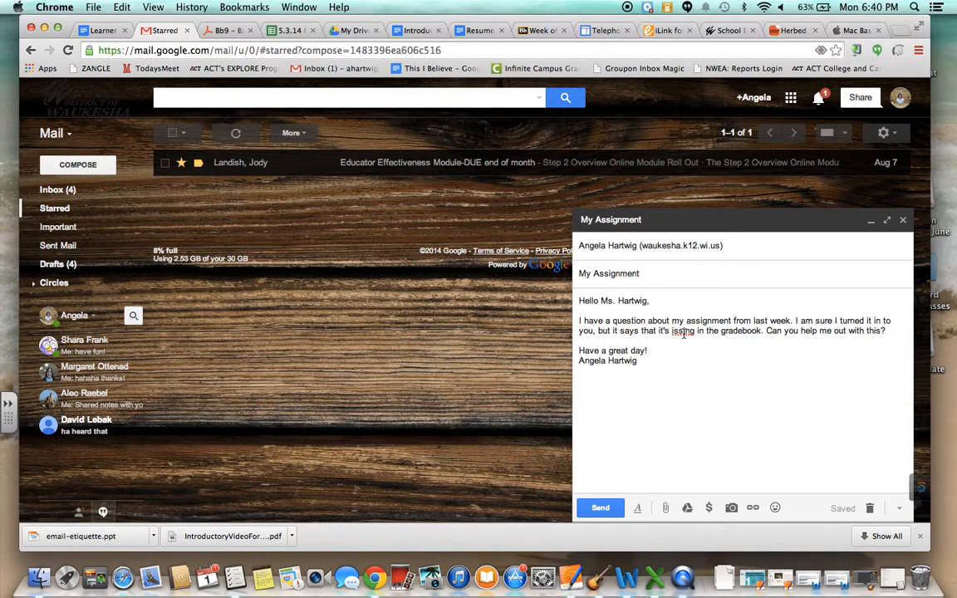
Correct the misspelled word "issing" in the message body to "missing".
{"action": "left_click", "coordinate": [683, 337]}
{"action": "left_click", "coordinate": [672, 331]}
{"action": "type", "text": "m"}
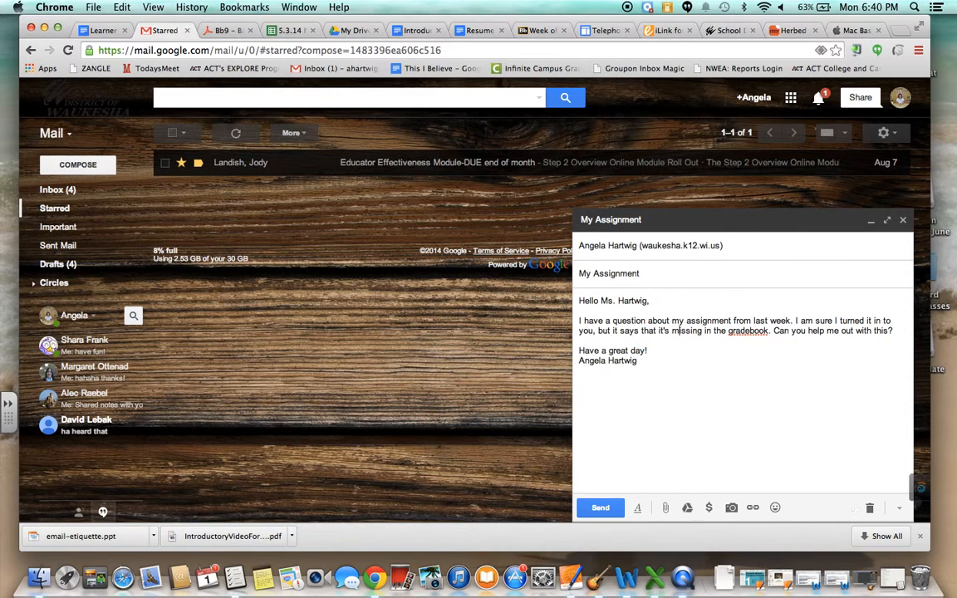
{"action": "left_click", "coordinate": [689, 359]}
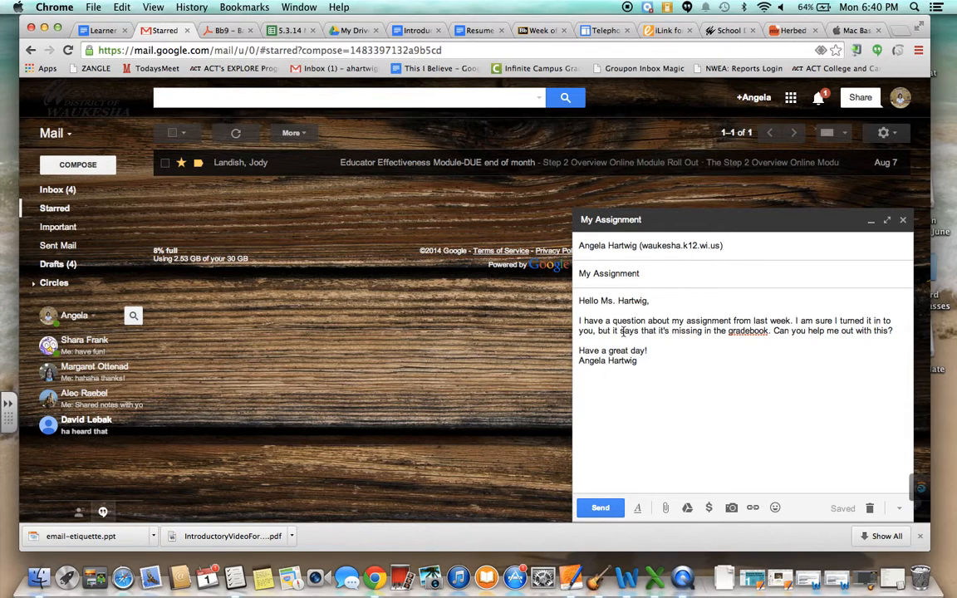
Add the sentence "Thanks for your time." after the question asking for help.
{"action": "left_click_drag", "start_coordinate": [613, 330], "coordinate": [728, 332]}
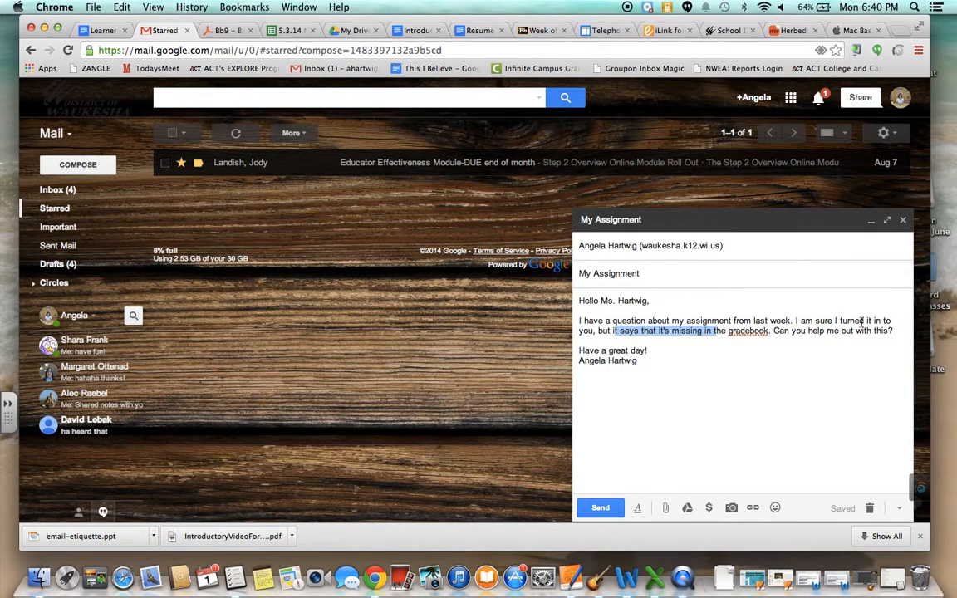
{"action": "left_click", "coordinate": [894, 331]}
{"action": "type", "text": "Thanks for your"}
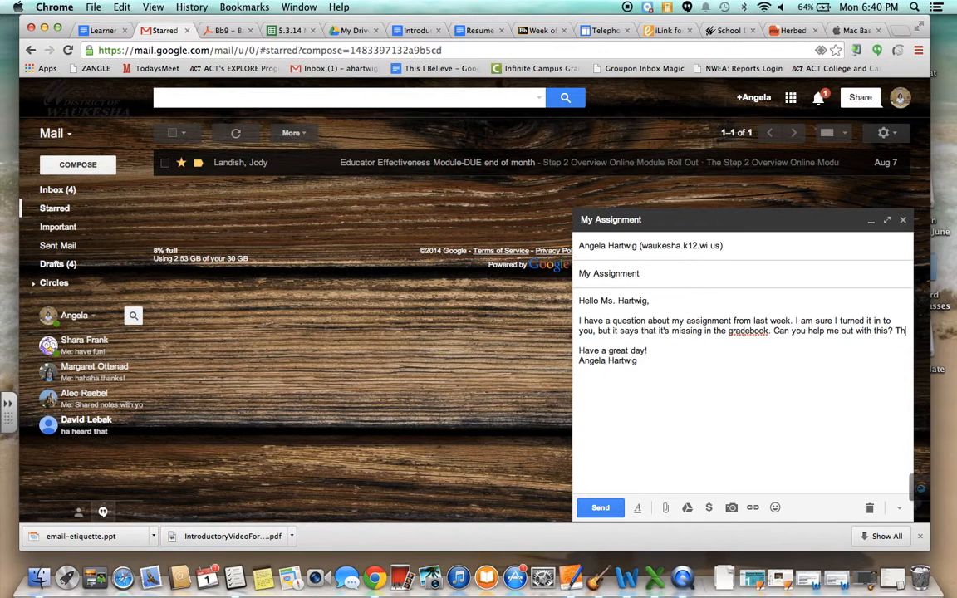
{"action": "type", "text": " time."}
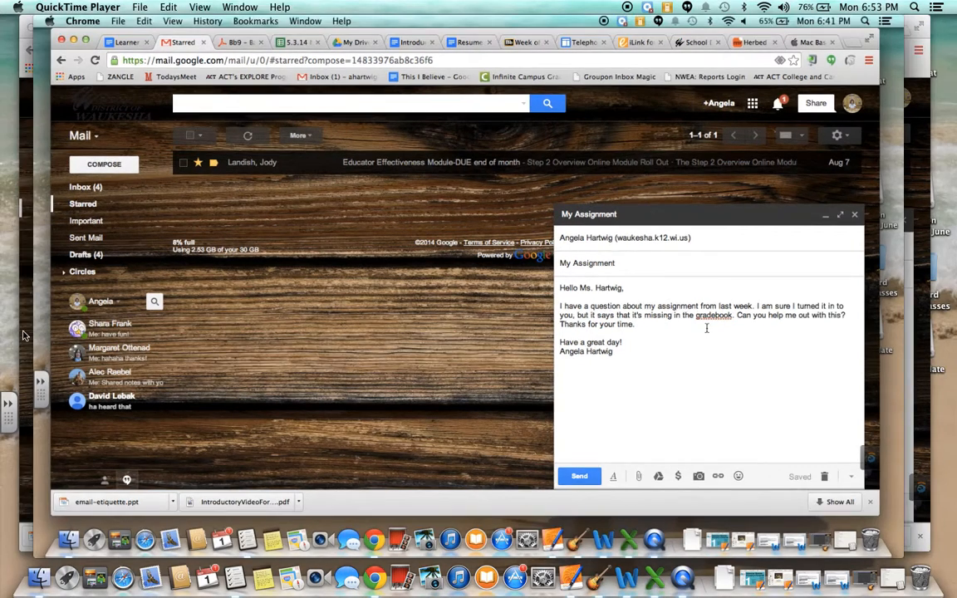
Return to the Chrome window with the finished "My Assignment" draft and send the message to the teacher.
{"action": "left_click", "coordinate": [493, 373]}
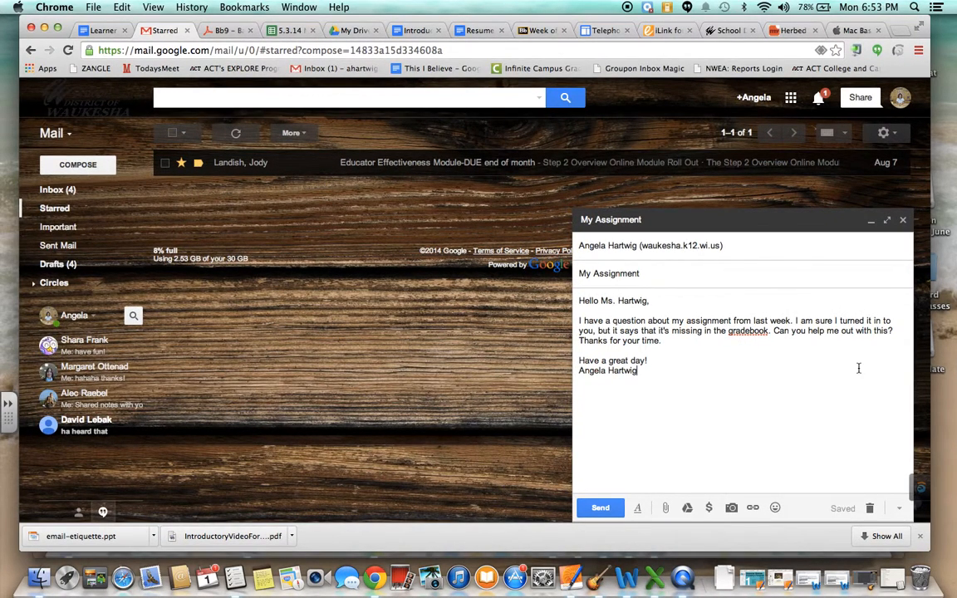
{"action": "left_click", "coordinate": [601, 508]}
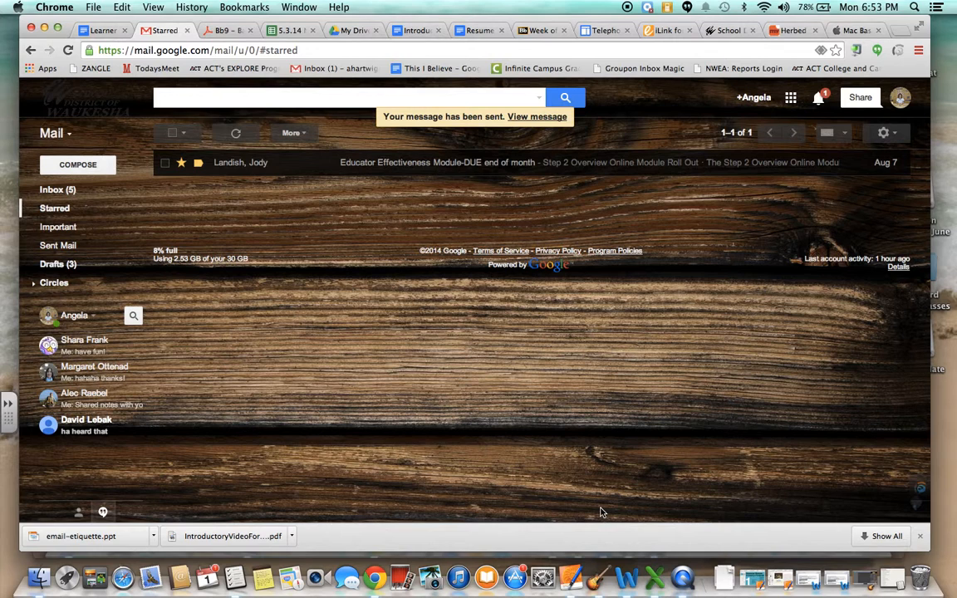
Go to the inbox and open the newly received "My Assignment" message.
{"action": "mouse_move", "coordinate": [69, 218]}
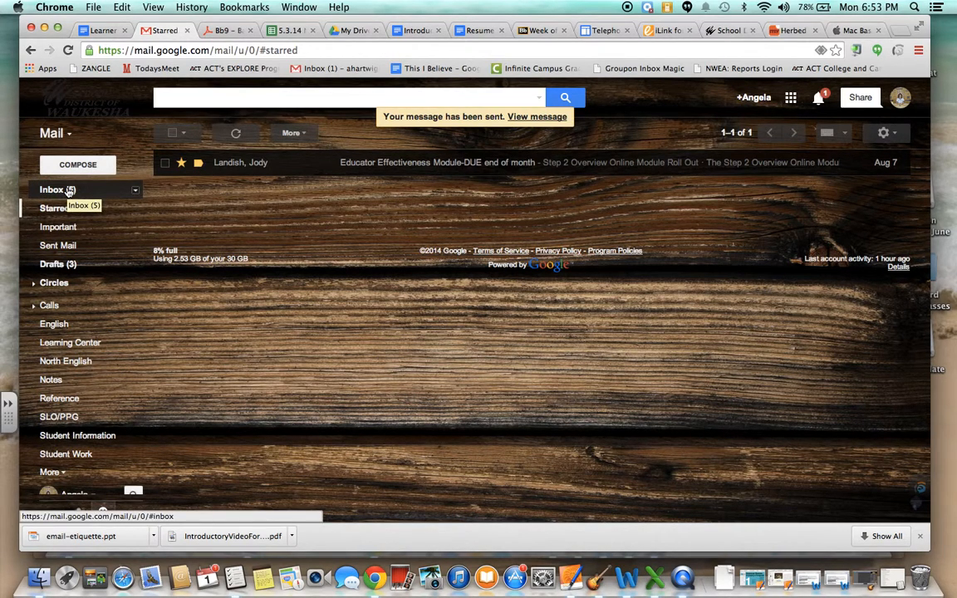
{"action": "left_click", "coordinate": [69, 190]}
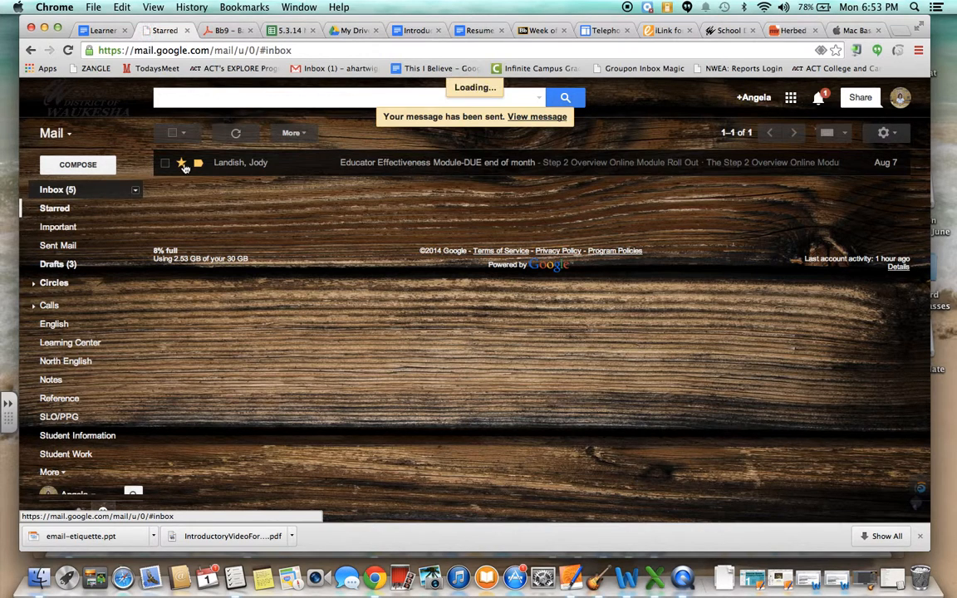
{"action": "left_click", "coordinate": [353, 161]}
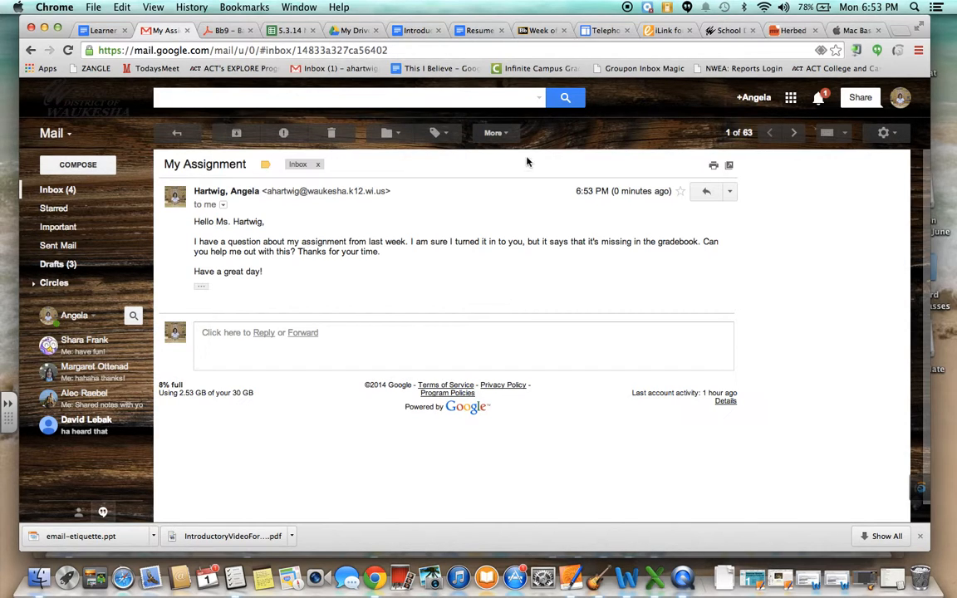
Switch to the Blackboard "Week of 9/2-9/5" page and highlight the teacher e-mail instruction and due date under Introductory Video Formative Assignment.
{"action": "left_click", "coordinate": [538, 31]}
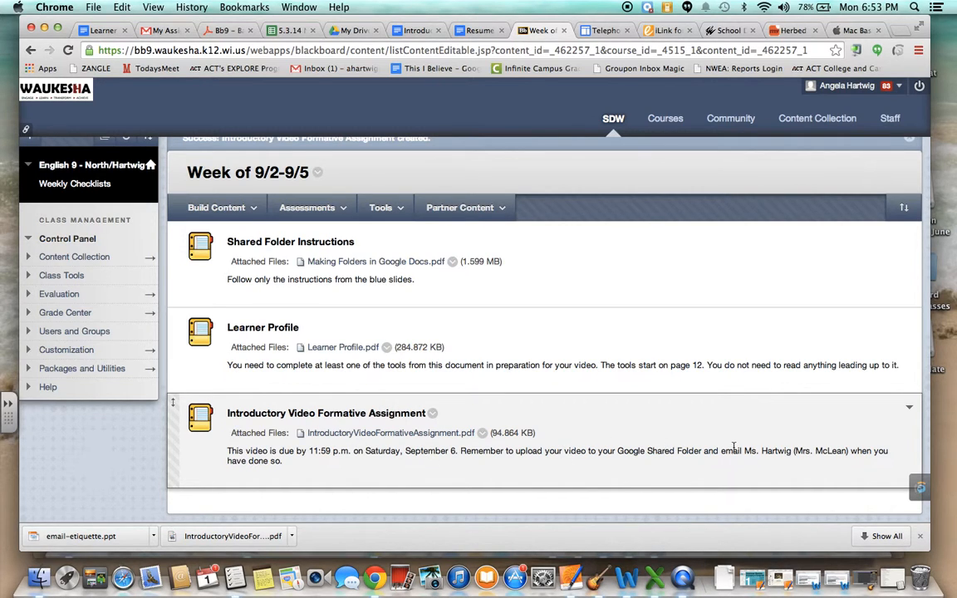
{"action": "left_click_drag", "start_coordinate": [723, 455], "coordinate": [855, 451]}
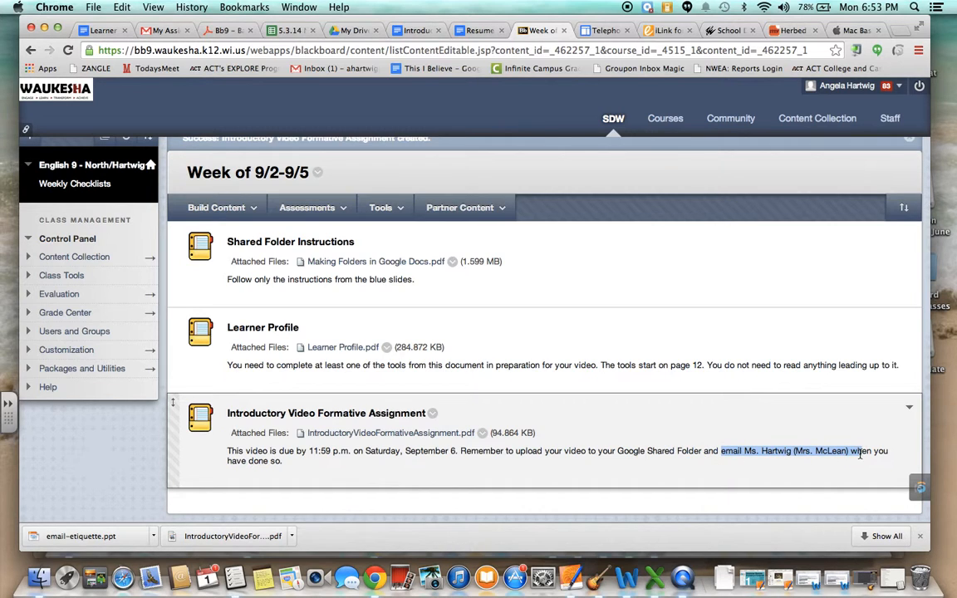
{"action": "left_click_drag", "start_coordinate": [309, 451], "coordinate": [428, 451]}
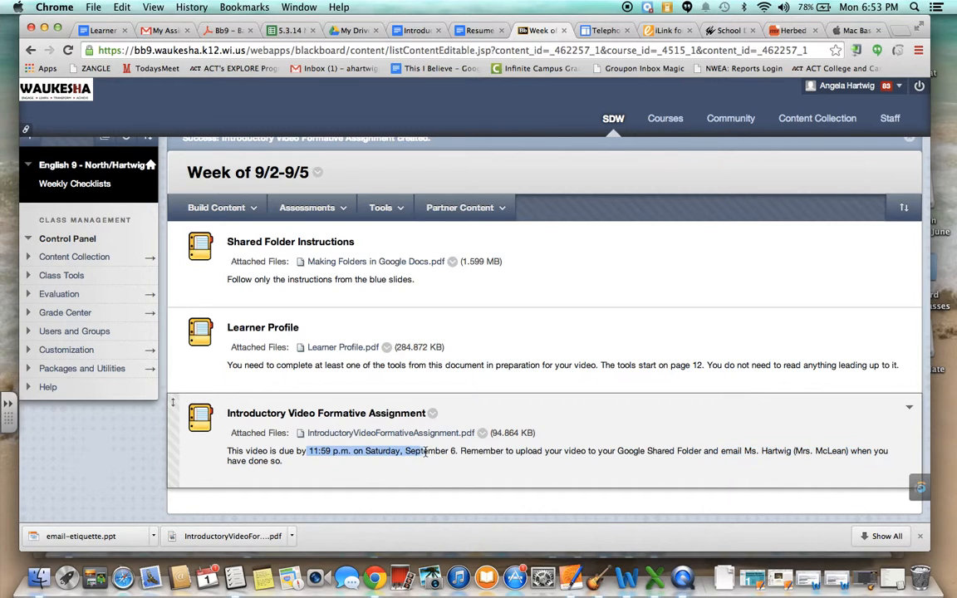